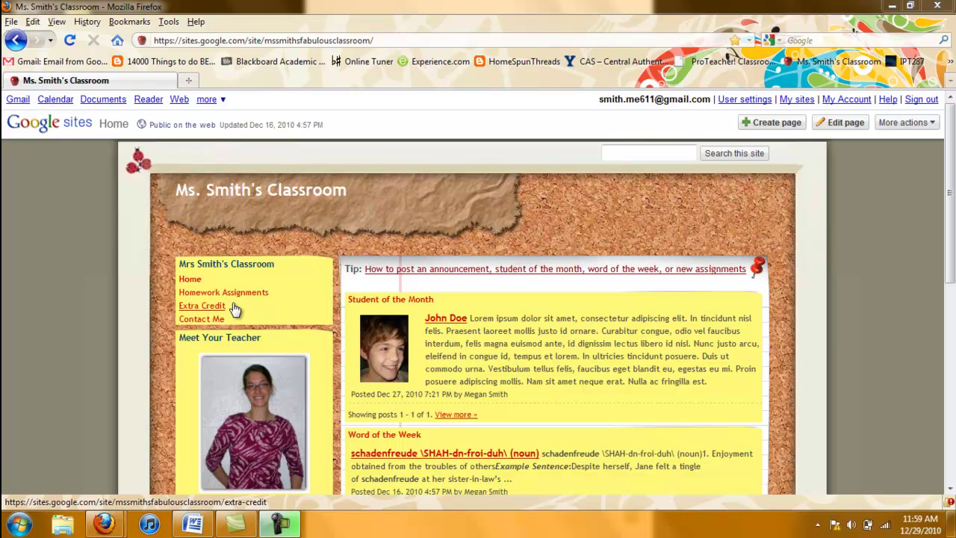
Scroll through the classroom site's Home page to review its content
scroll(331, 258, down, 5)
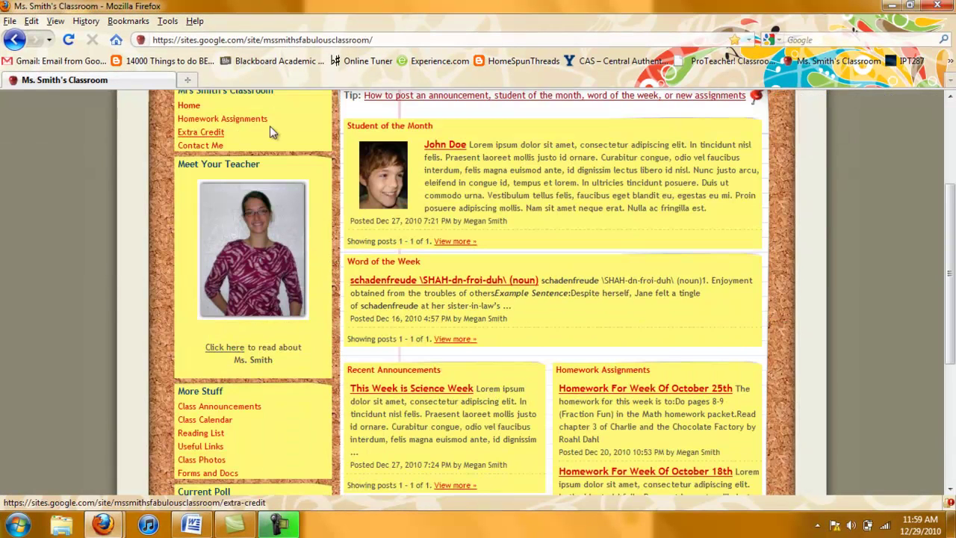
scroll(259, 323, down, 4)
scroll(254, 431, down, 2)
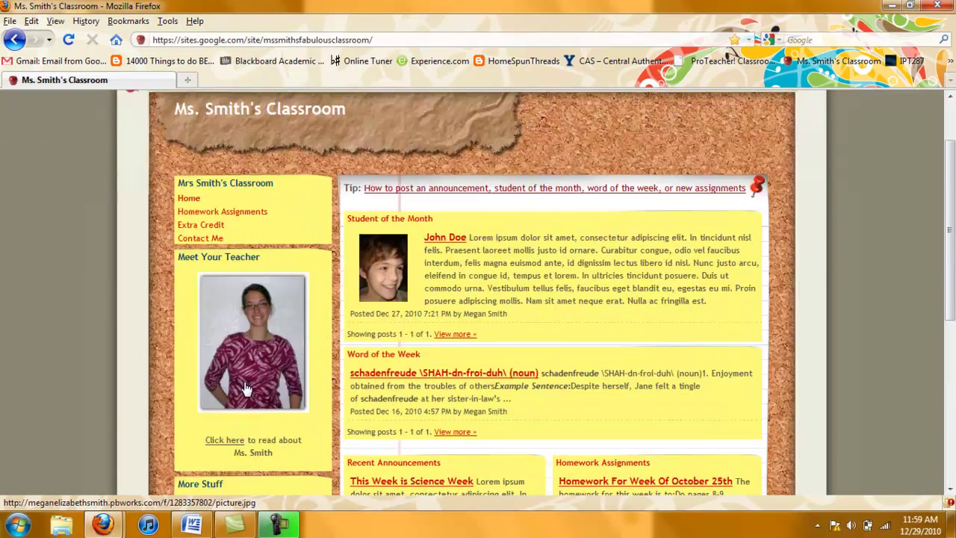
scroll(250, 392, up, 9)
scroll(253, 388, up, 2)
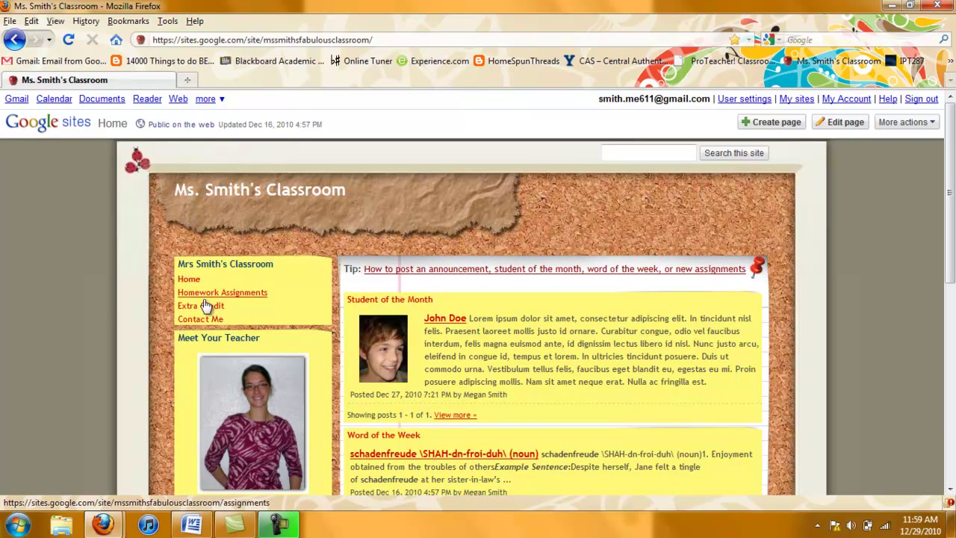
scroll(250, 313, down, 4)
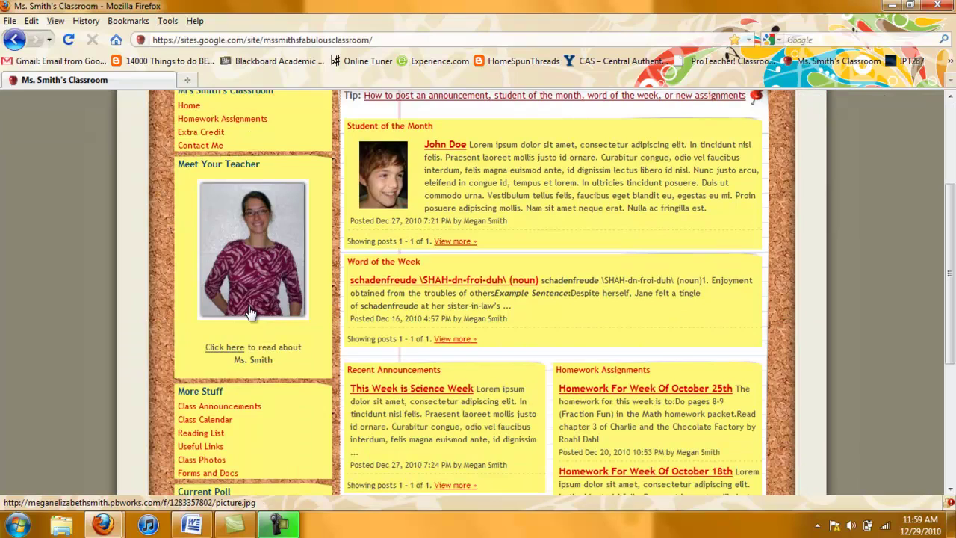
scroll(255, 337, up, 4)
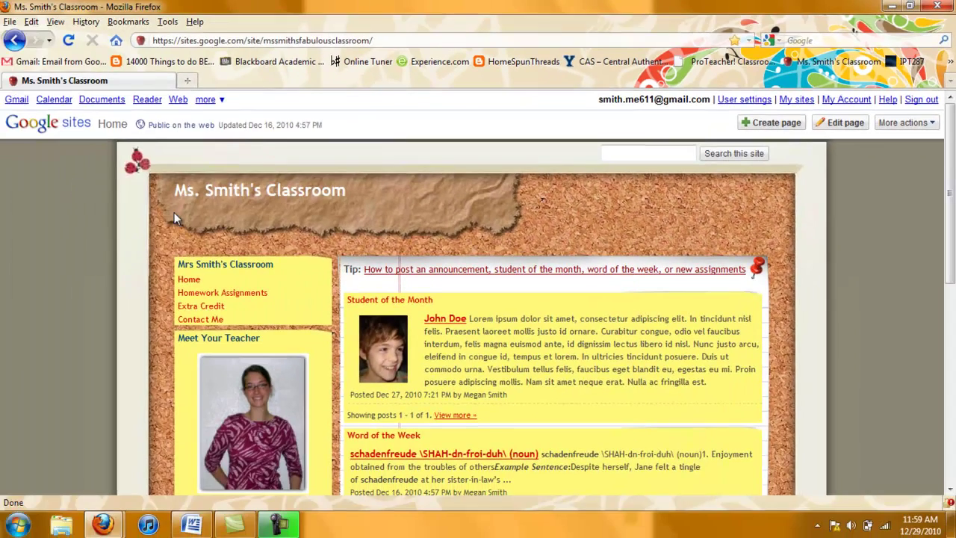
scroll(177, 215, down, 4)
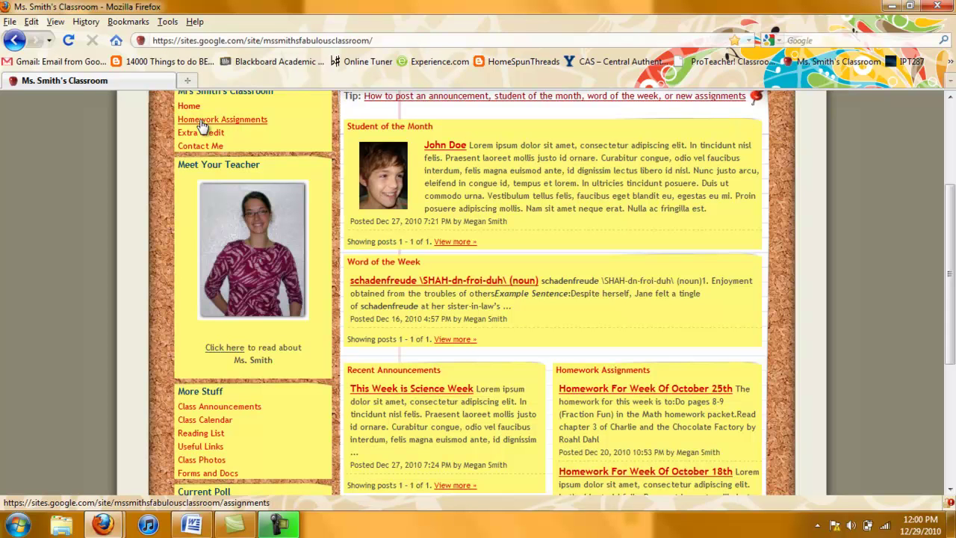
Look over the Homework Assignments page, then go back to the Home page
click(201, 122)
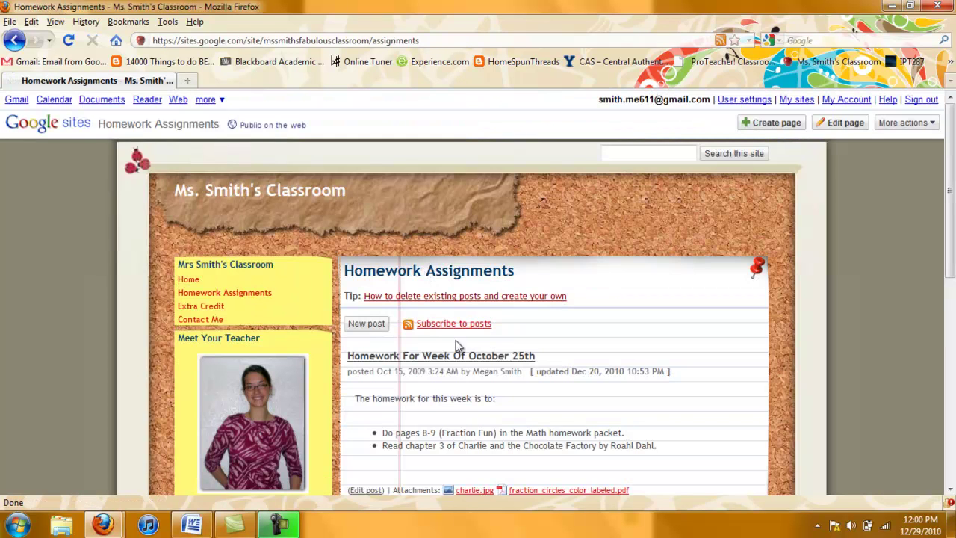
scroll(458, 346, down, 4)
scroll(455, 321, down, 6)
scroll(455, 321, up, 3)
scroll(456, 321, up, 7)
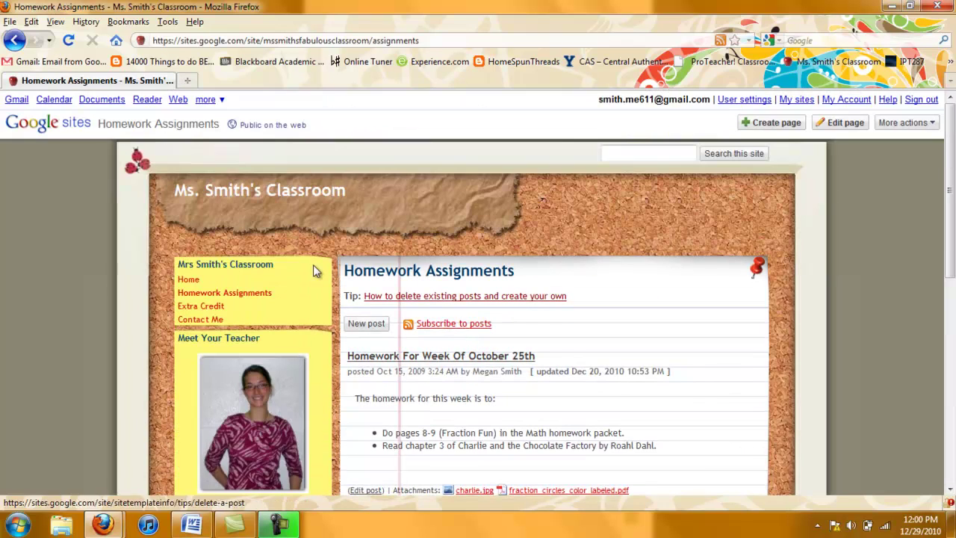
click(188, 281)
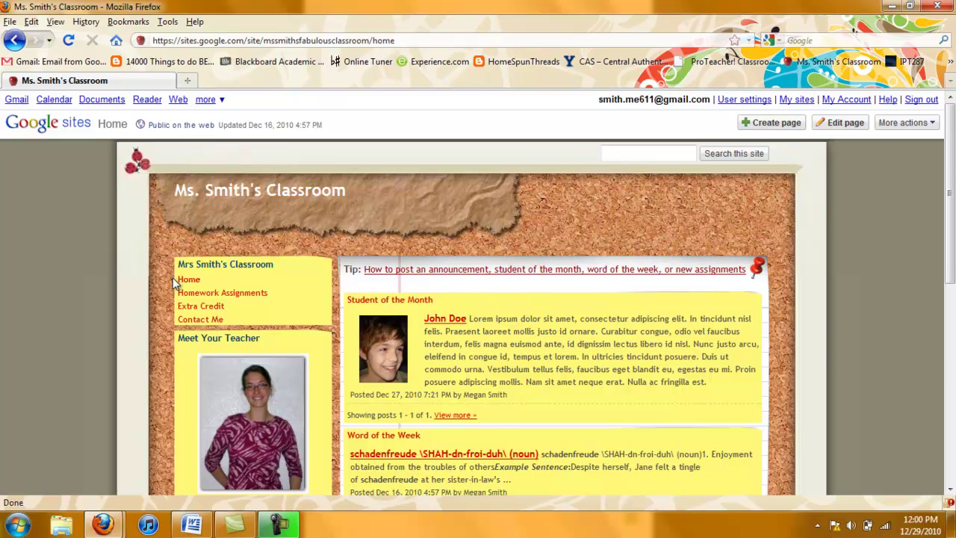
Scroll to the bottom of Home and follow the Edit sidebar link
scroll(173, 283, down, 4)
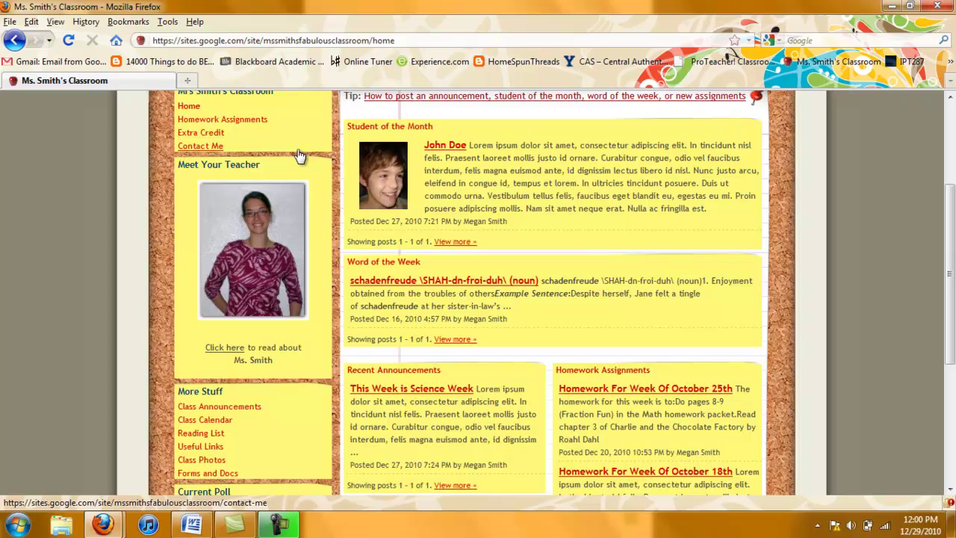
scroll(298, 155, down, 5)
scroll(294, 160, down, 2)
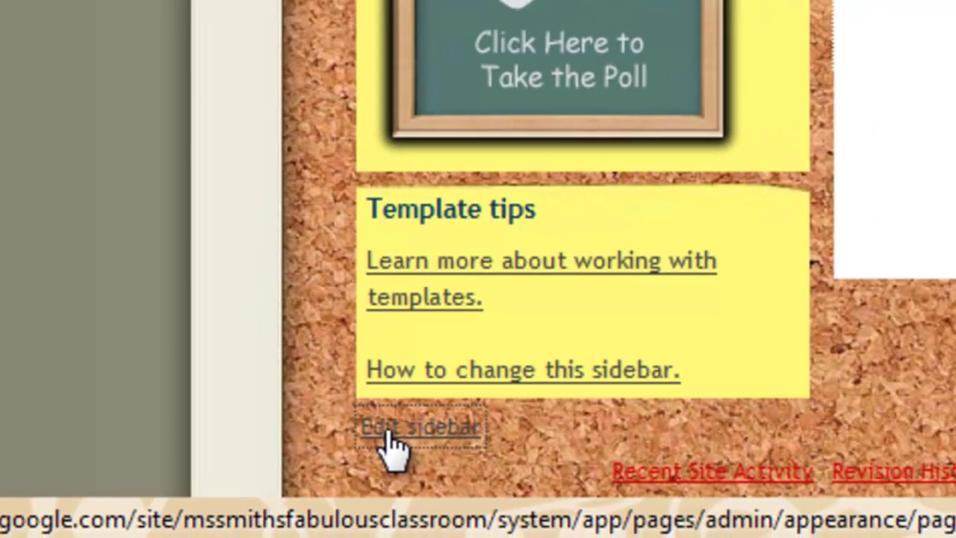
click(420, 426)
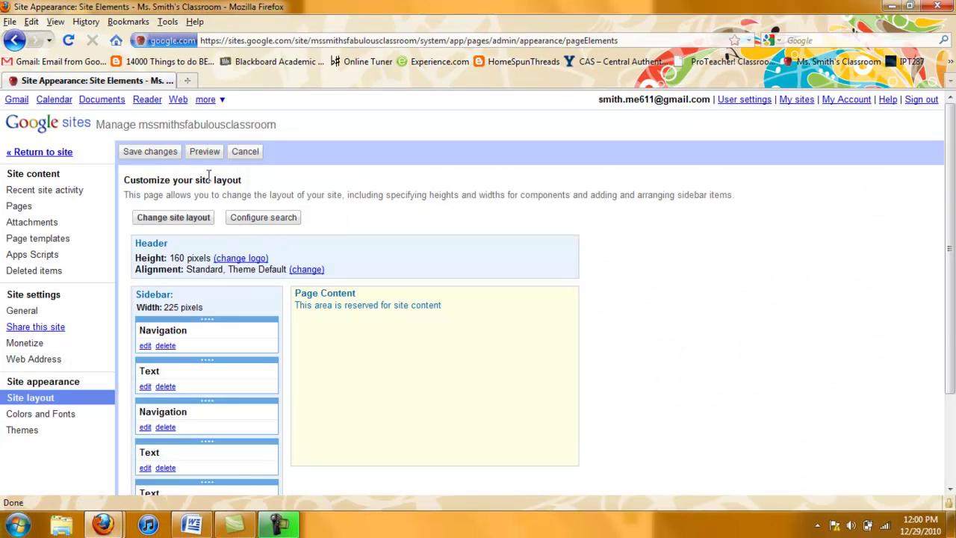
Scroll the Site Layout page to view the sidebar's Navigation and Text boxes
scroll(203, 179, down, 3)
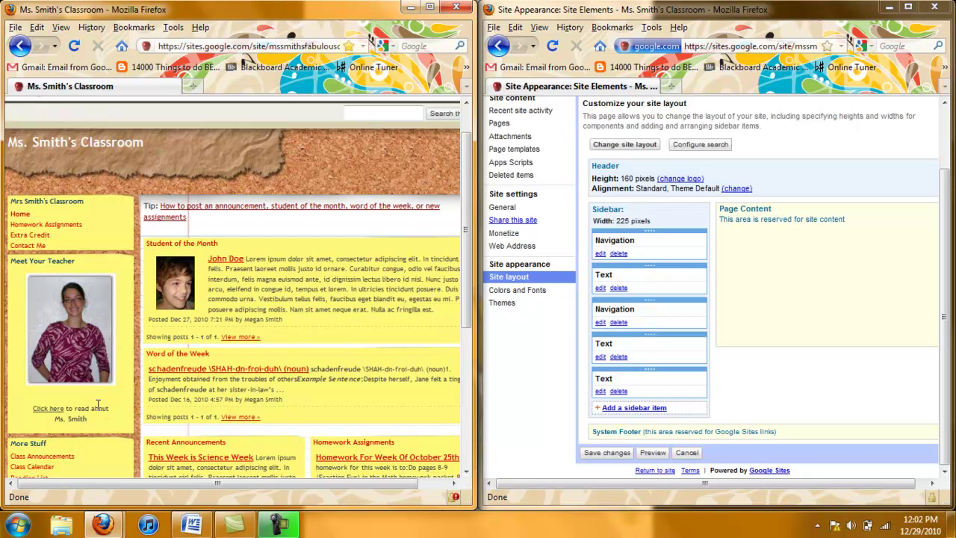
Drag the lower Navigation box up directly beneath the first Navigation box
drag(465, 187, 465, 228)
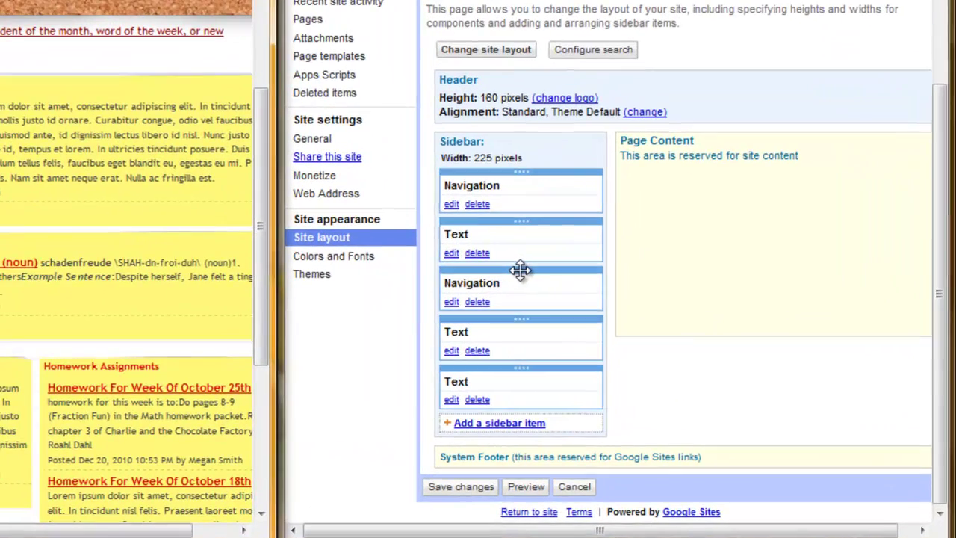
drag(524, 271, 506, 267)
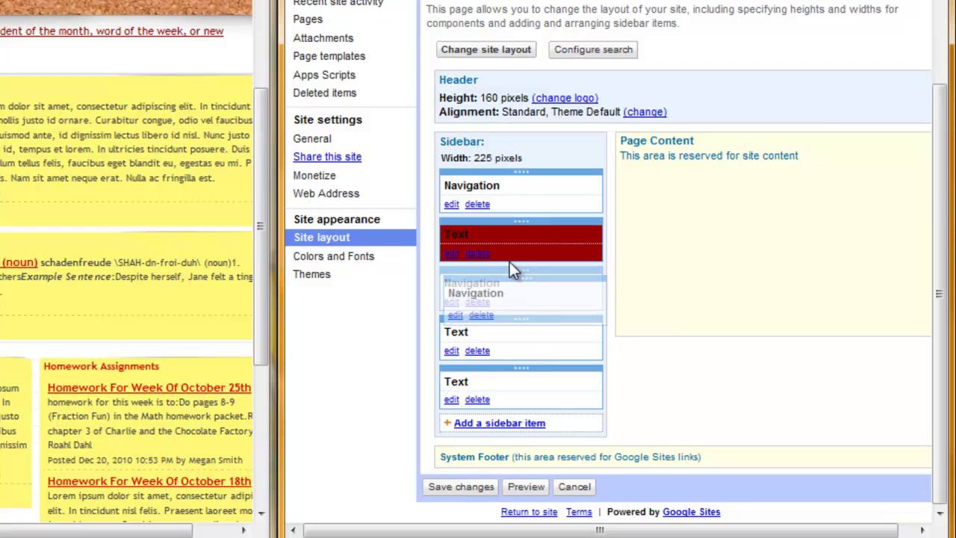
mouse_move(507, 267)
mouse_down()
mouse_move(501, 207)
mouse_move(512, 316)
mouse_move(504, 393)
mouse_move(497, 321)
mouse_move(510, 313)
mouse_move(503, 375)
mouse_up()
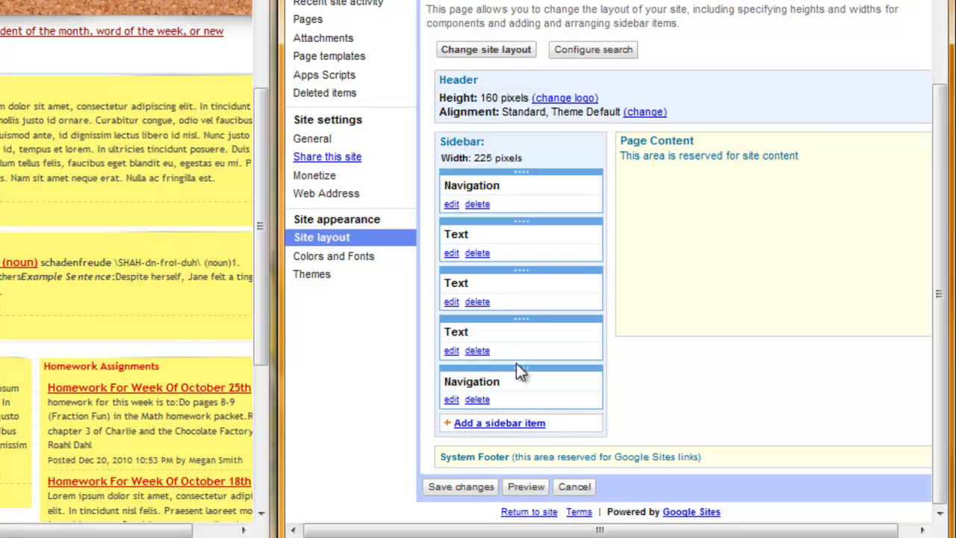
mouse_move(516, 364)
mouse_down()
mouse_move(501, 217)
mouse_move(503, 235)
mouse_up()
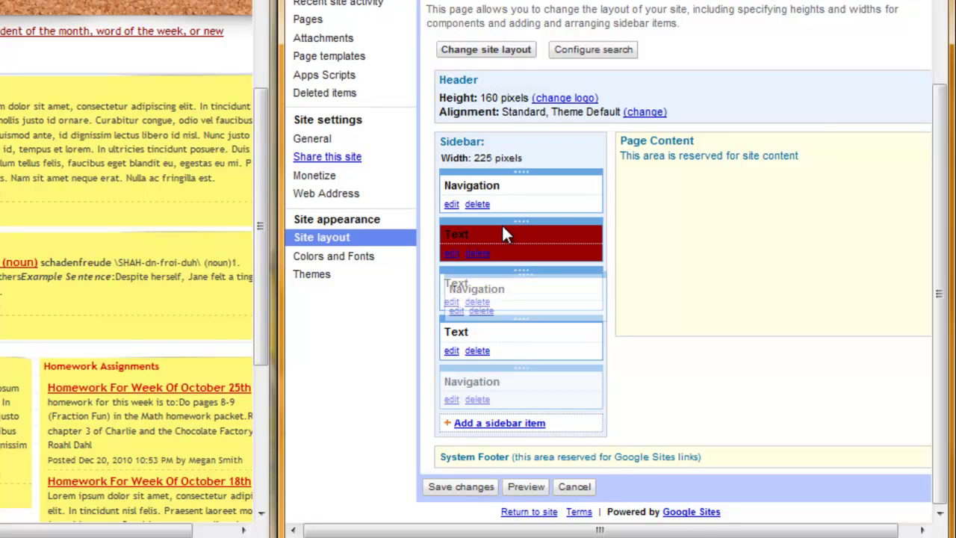
drag(503, 229, 503, 220)
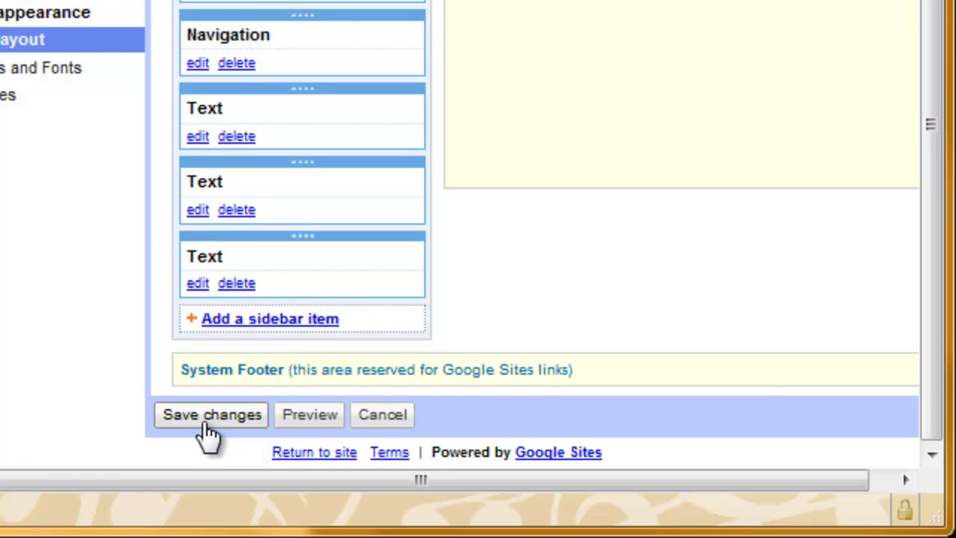
Save changes to the sidebar layout and use « Return to site
click(205, 419)
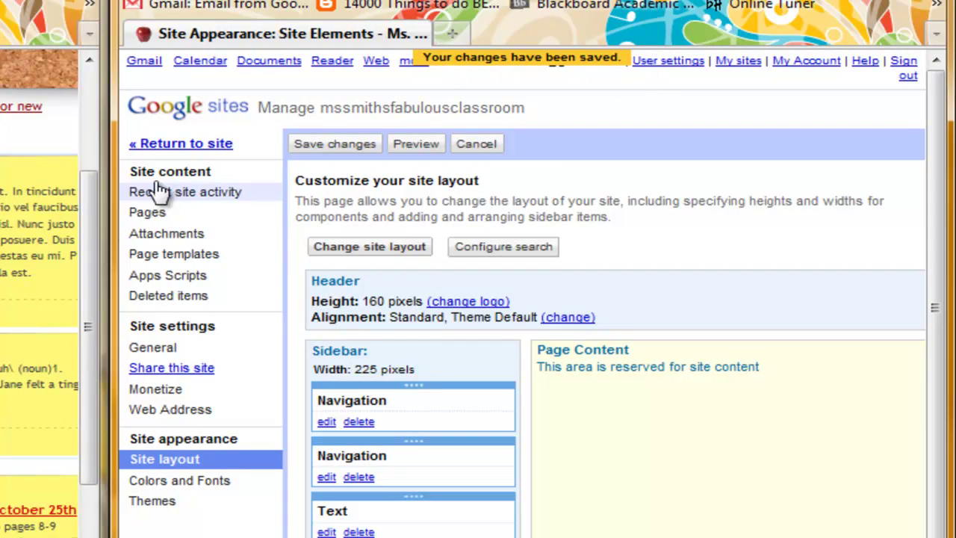
click(171, 144)
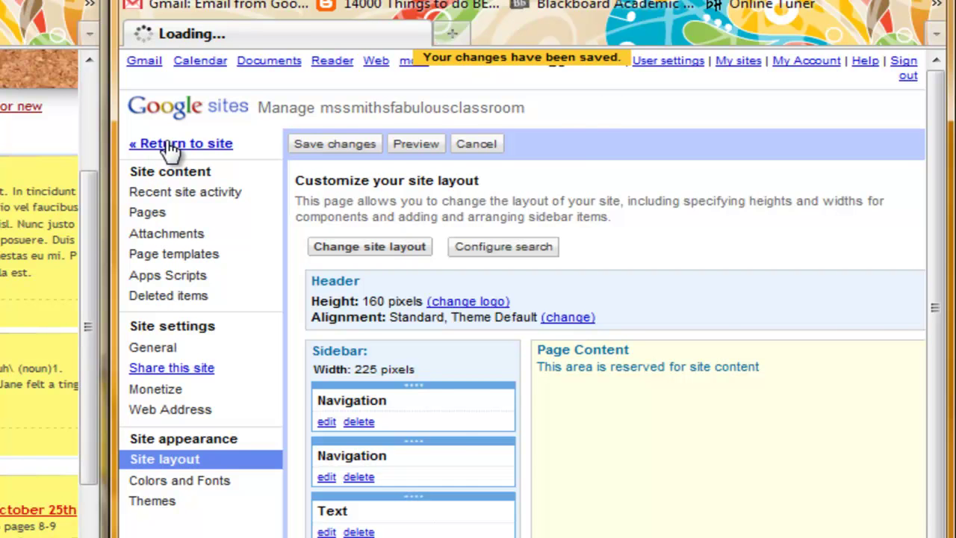